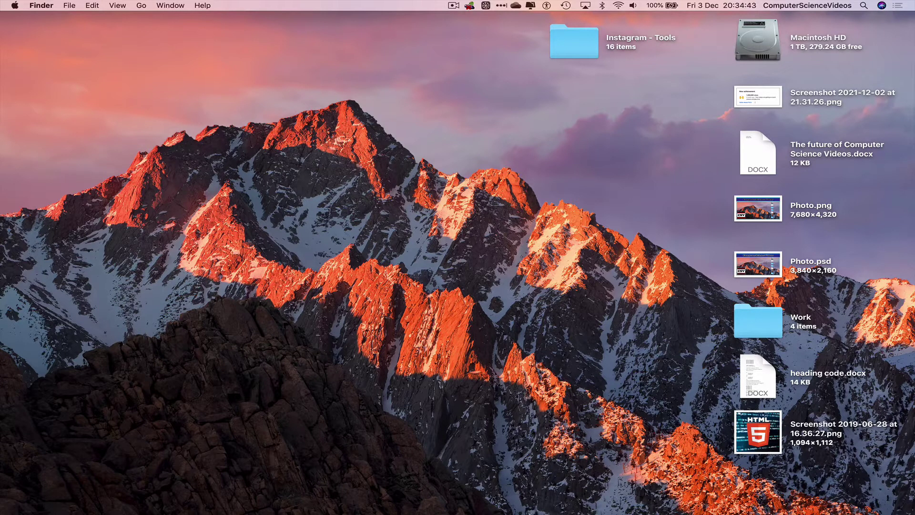
Launch Microsoft Word from Launchpad by searching 'word', then create a Blank Document.
mouse_move(109, 511)
click(110, 495)
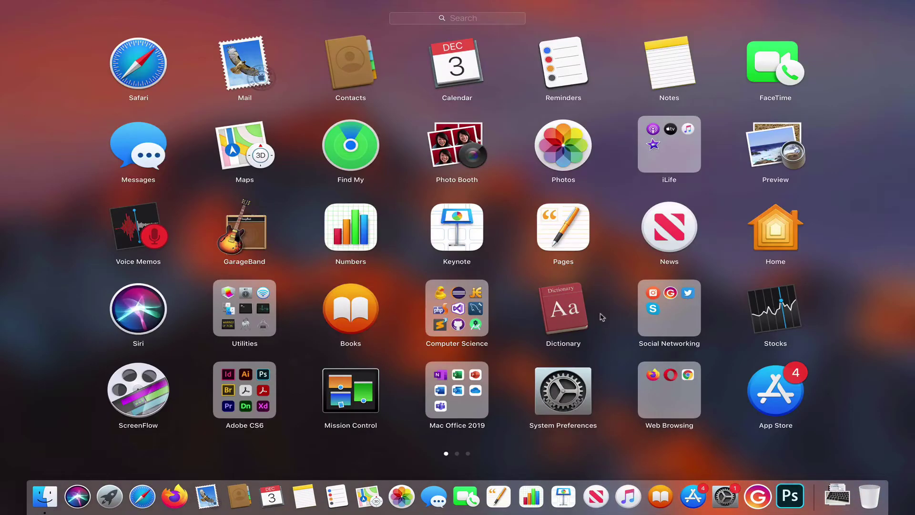
text(word)
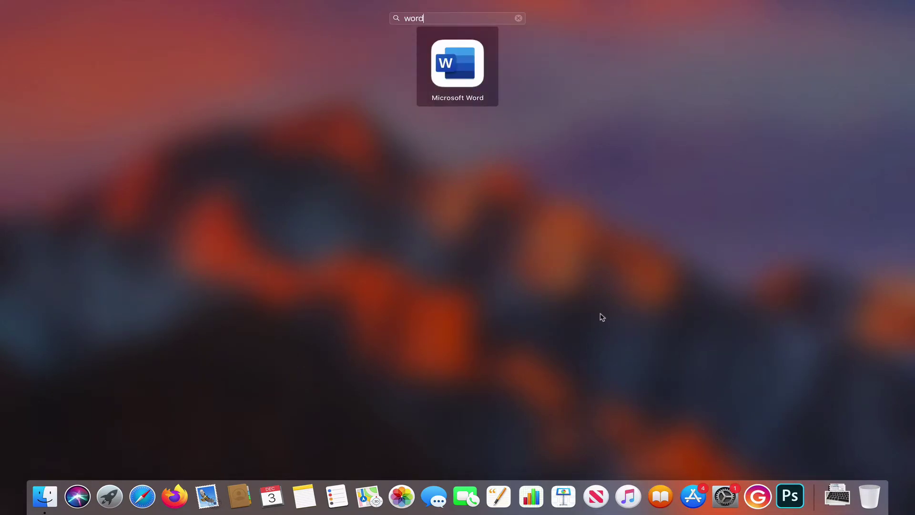
key(Return)
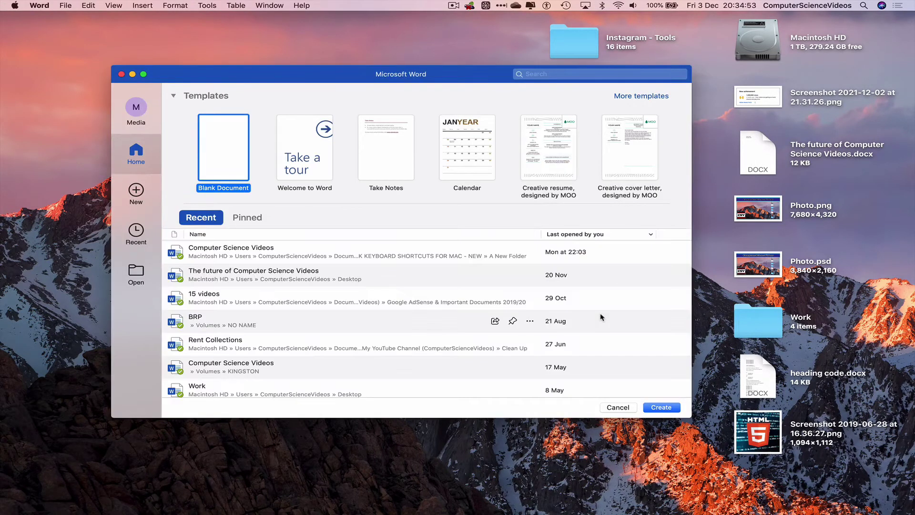
click(676, 406)
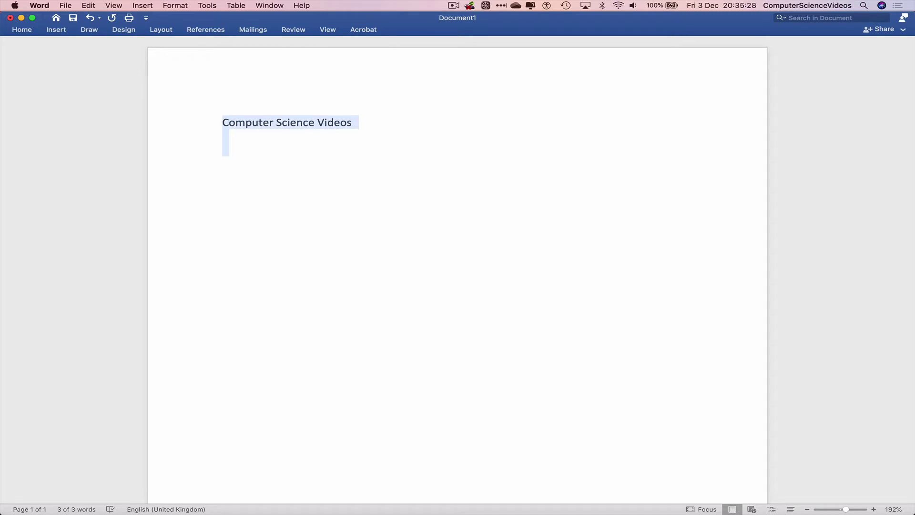
Deselect the 'Computer Science Videos' line, leaving the caret at its start.
key(Left)
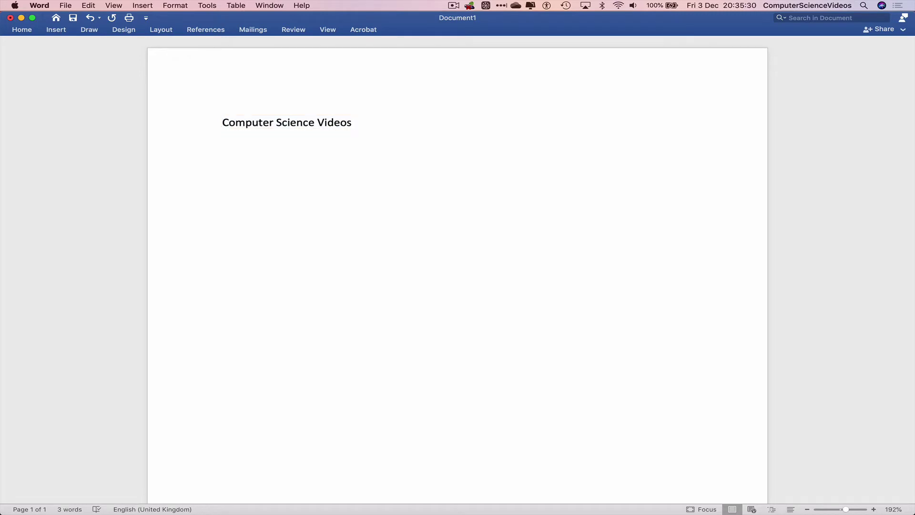
Auto-number the first line as item 1 by typing '1.'.
text(1.)
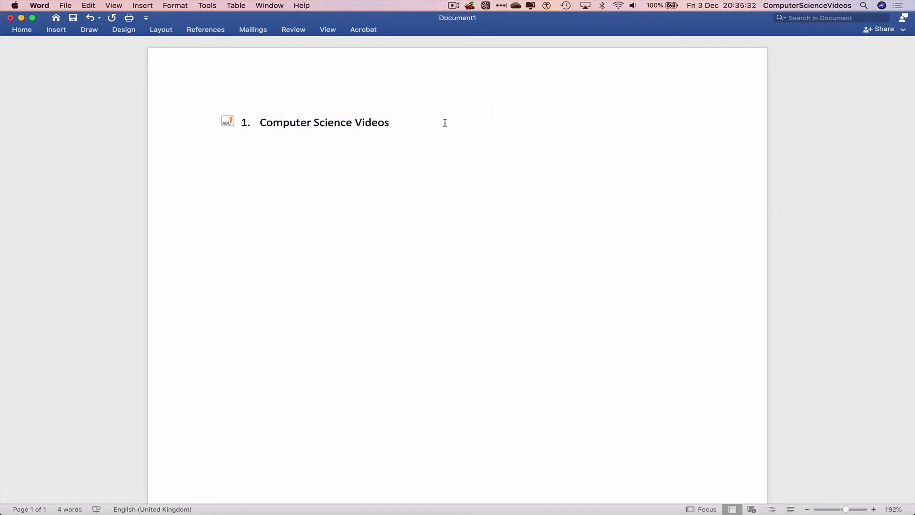
click(443, 124)
drag(397, 124, 180, 125)
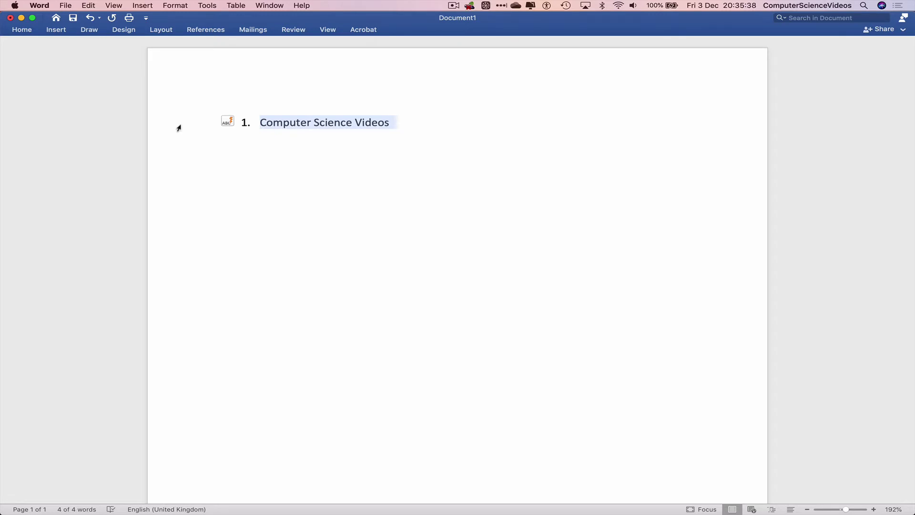
click(445, 105)
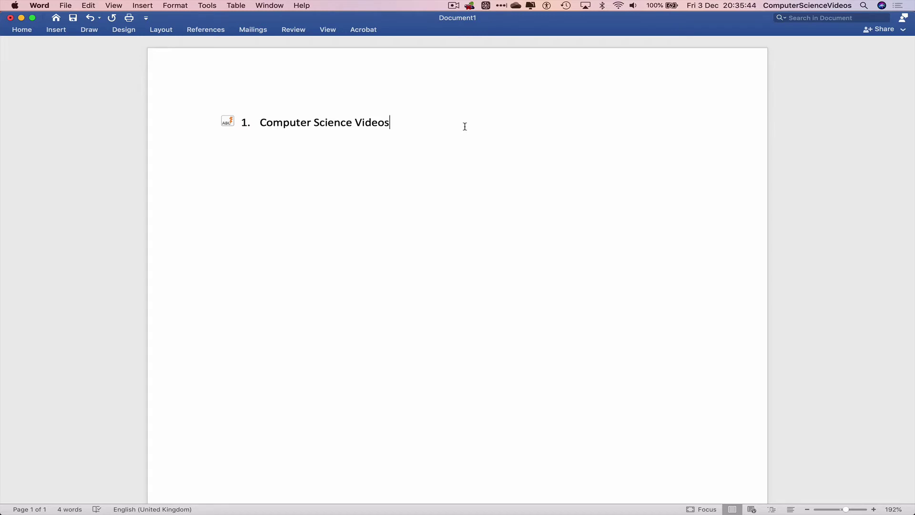
key(super+a)
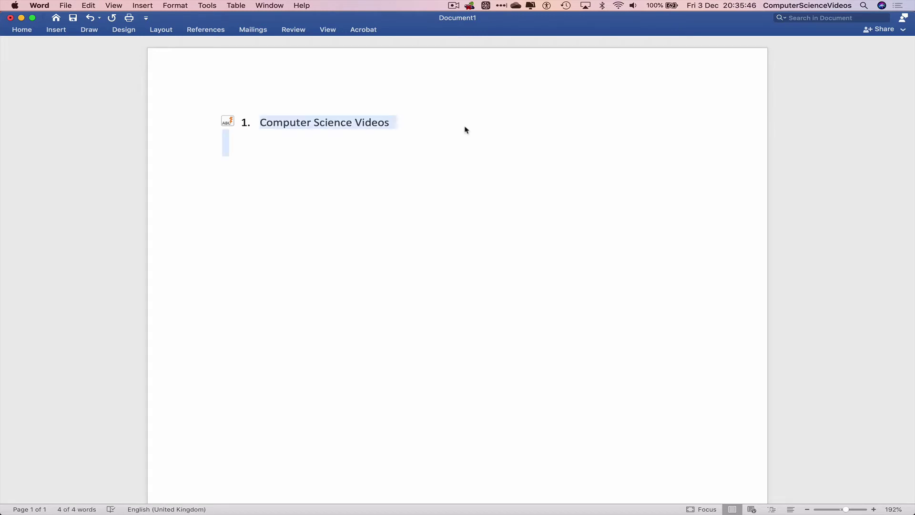
key(Right)
click(406, 122)
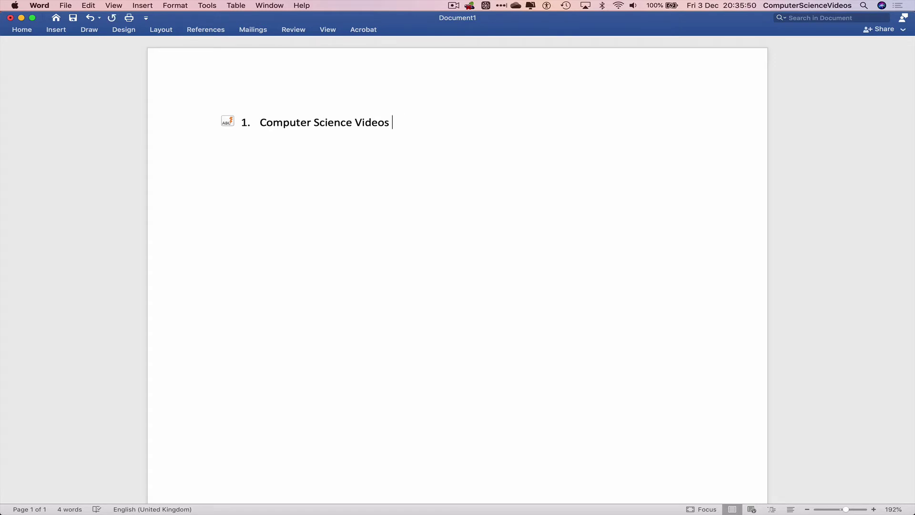
Append 'Select All (CMD A)' to item 1 and select the old 'Computer Science Videos' text.
text(Ss)
key(BackSpace)
key(BackSpace)
text(Select)
key(BackSpace)
key(BackSpace)
text(All (CMD)
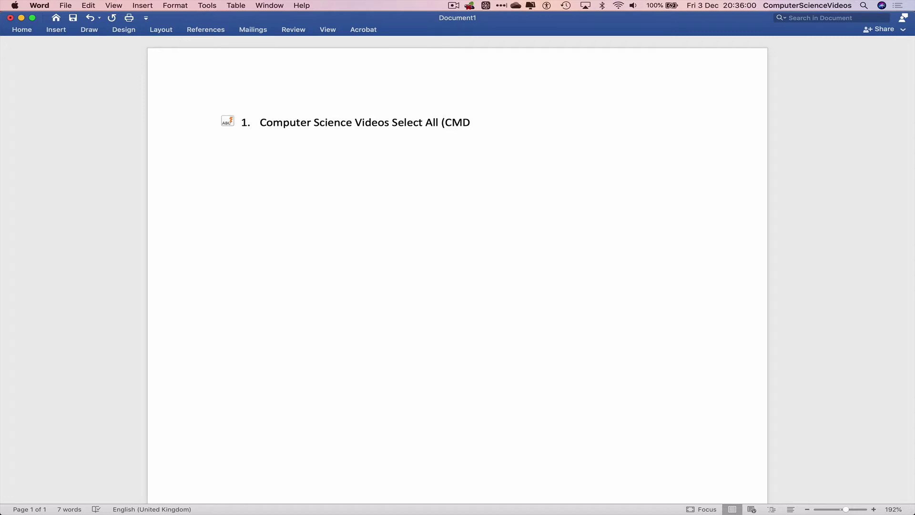
text( A))
drag(390, 125, 279, 126)
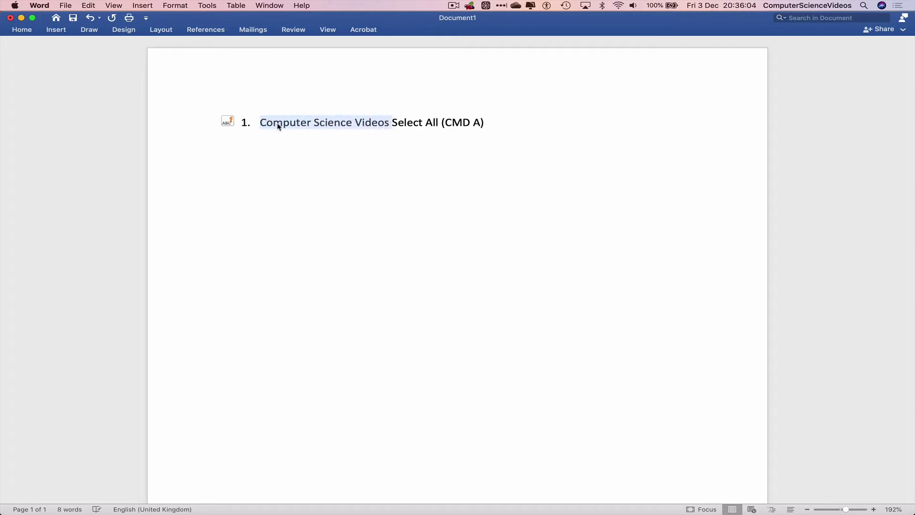
Delete the old heading, add item 2 'Copy (CMD C)', and copy the whole list.
key(BackSpace)
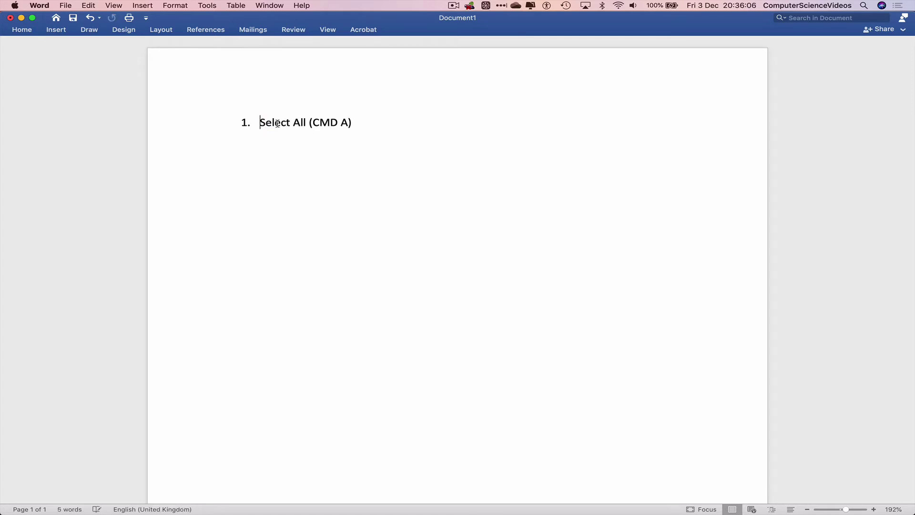
click(386, 125)
key(Return)
text(Compy)
key(BackSpace)
key(BackSpace)
key(BackSpace)
key(BackSpace)
text(opy (CMD C))
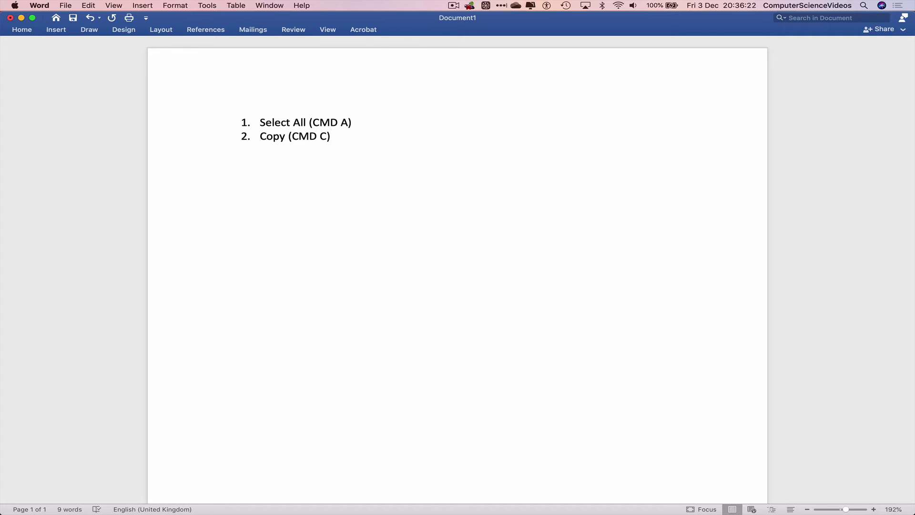
key(super+a)
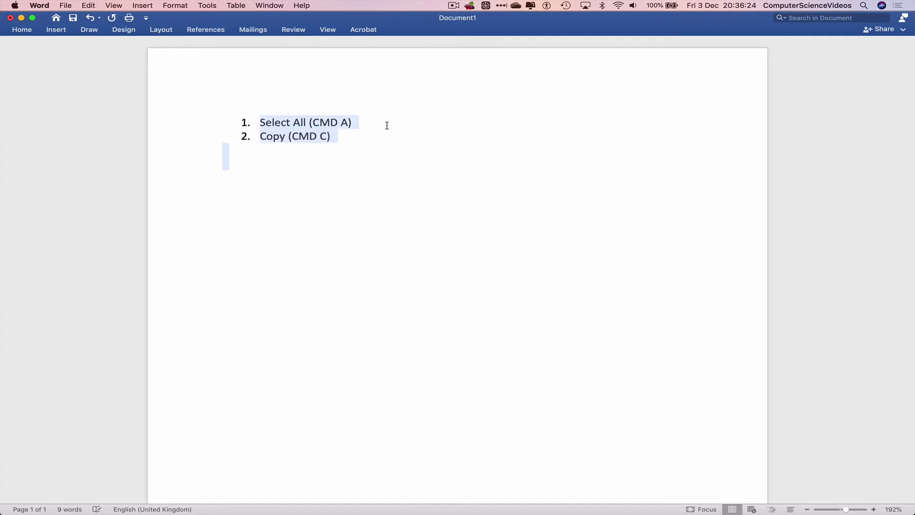
key(super+c)
Paste the list, erase the pasted items, and type 'Paste (CMD V)' as item 3.
click(350, 141)
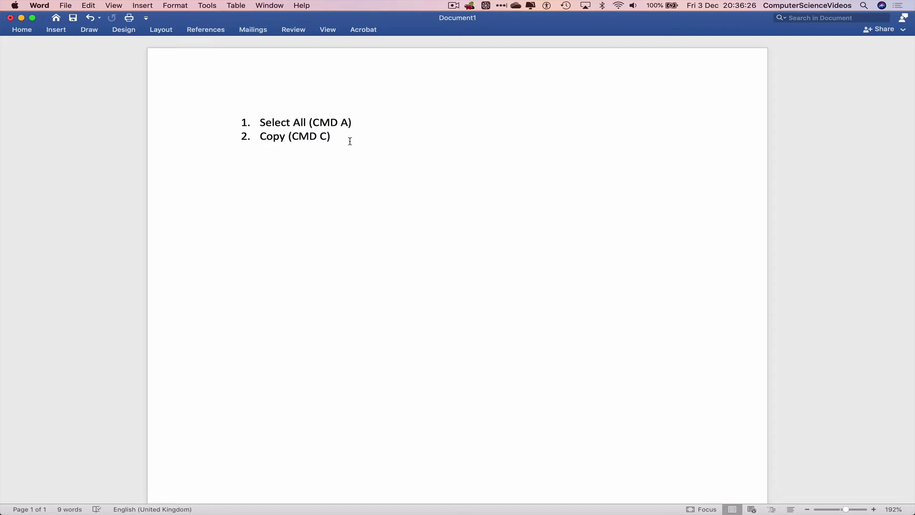
key(Return)
key(Return)
key(Return)
key(Return)
key(super+v)
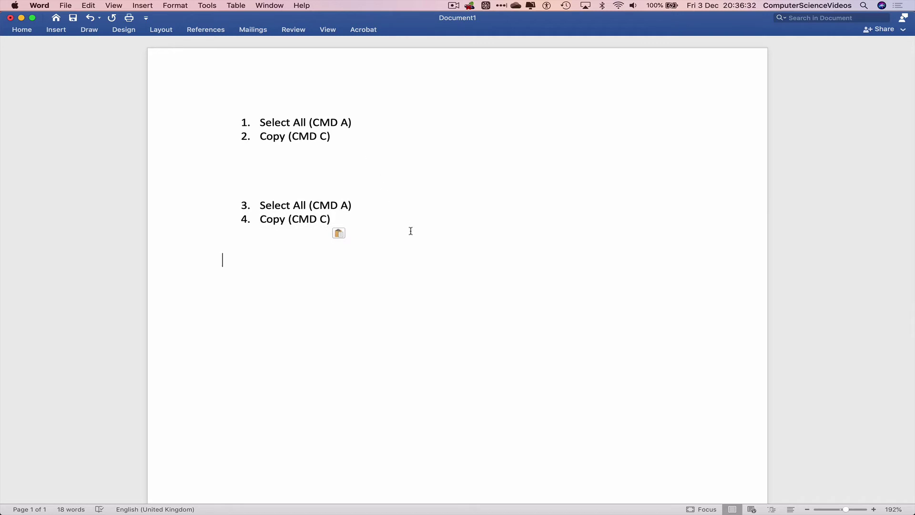
drag(336, 222, 253, 219)
key(BackSpace)
key(BackSpace)
key(BackSpace)
key(BackSpace)
key(BackSpace)
key(BackSpace)
key(BackSpace)
key(BackSpace)
key(BackSpace)
key(BackSpace)
key(BackSpace)
key(BackSpace)
key(BackSpace)
key(BackSpace)
key(BackSpace)
key(BackSpace)
key(BackSpace)
key(BackSpace)
key(BackSpace)
key(BackSpace)
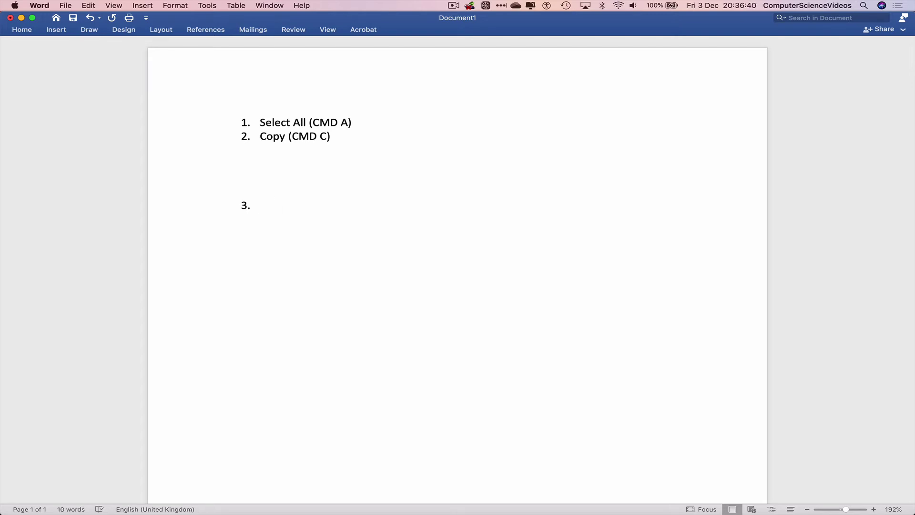
text(Paste (CMD V))
Remove the blank lines so item 3 sits directly under item 2.
click(303, 196)
key(BackSpace)
key(BackSpace)
key(BackSpace)
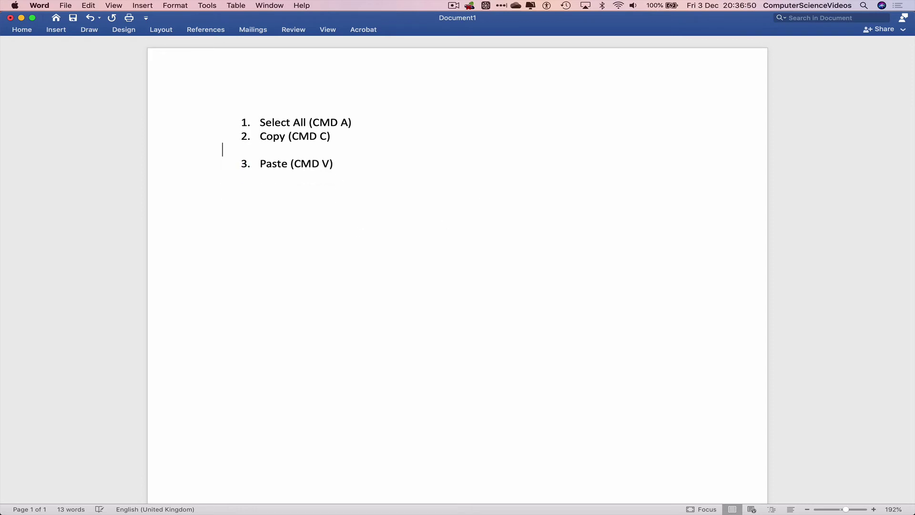
key(BackSpace)
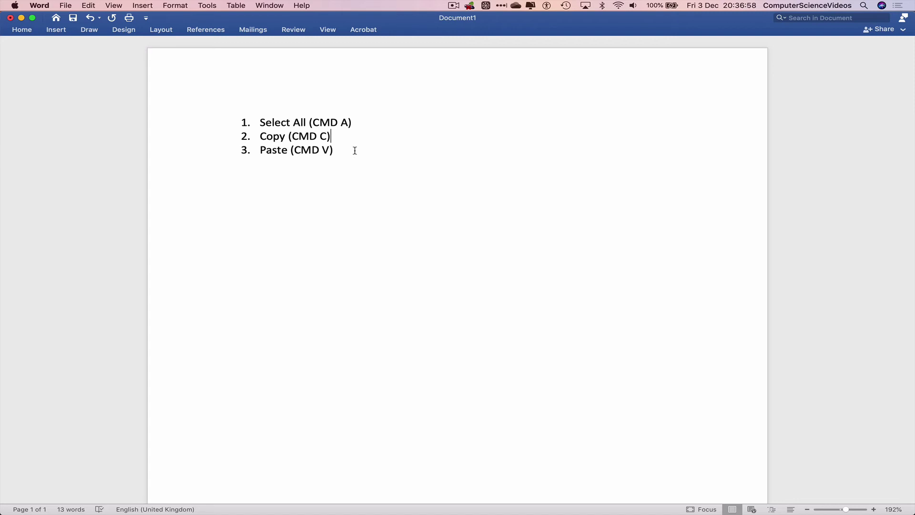
Add list item 4 reading 'Save (CMD S)'.
key(Return)
text(4.)
key(BackSpace)
key(BackSpace)
text(Save (CMD S))
Save the document to the Desktop as 'Word Document'.
key(super+s)
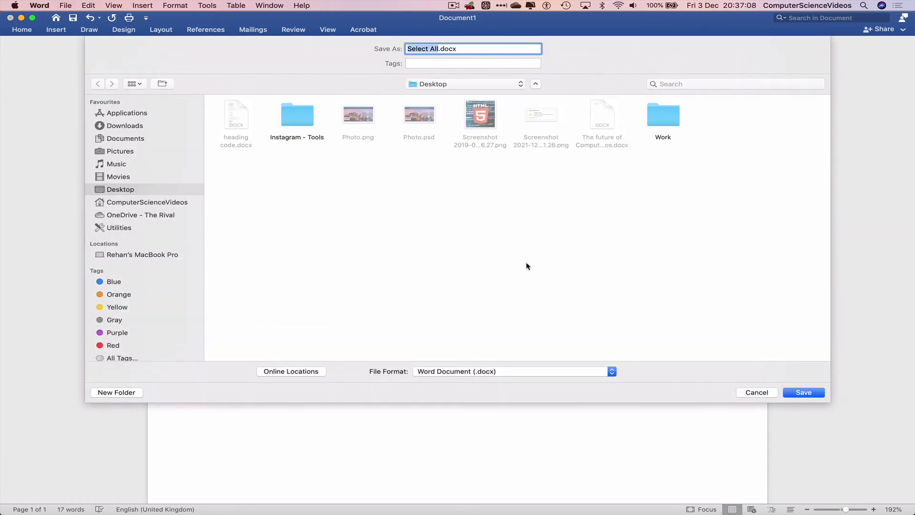
text(Word Document)
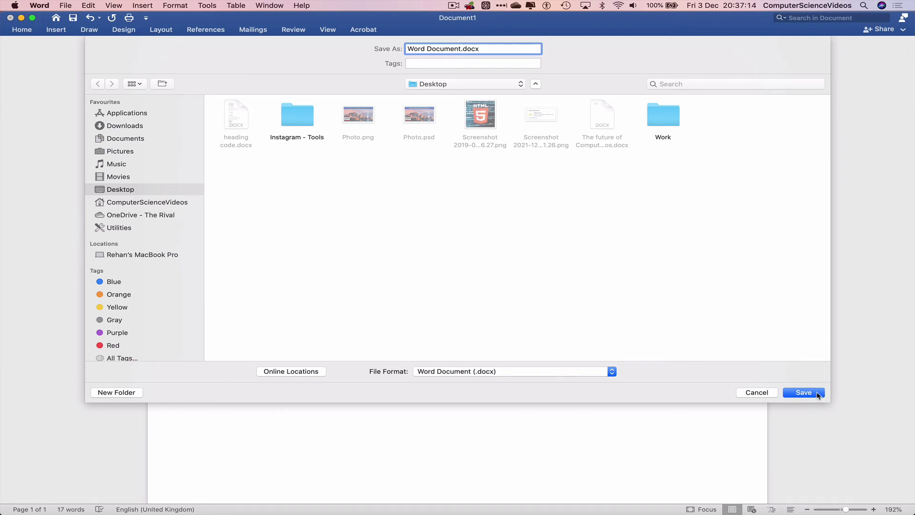
click(815, 394)
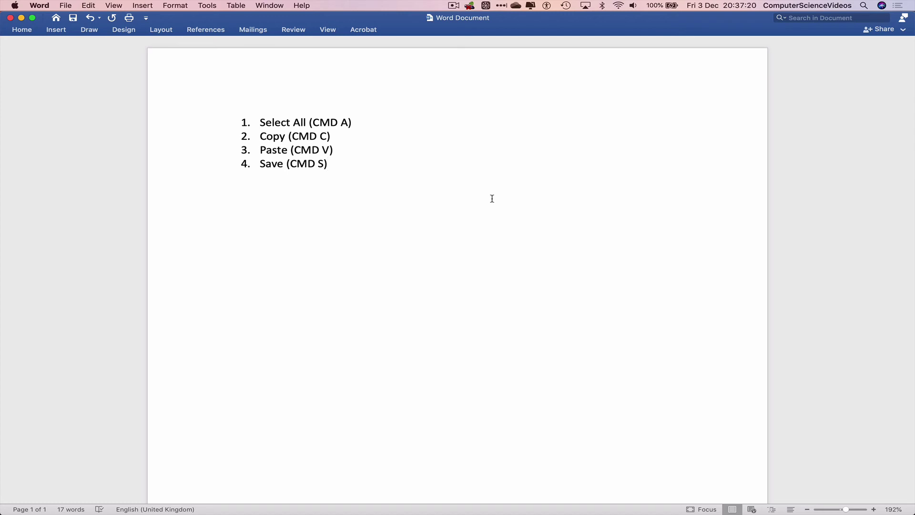
Start list item 5 and type 'Quit App (CMD Q)'.
key(Return)
text(Quit App (CMD )
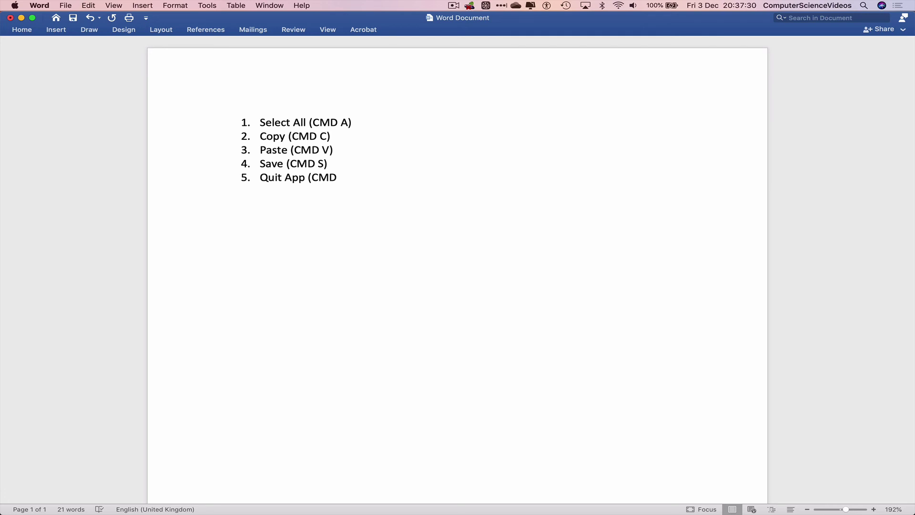
text(Q))
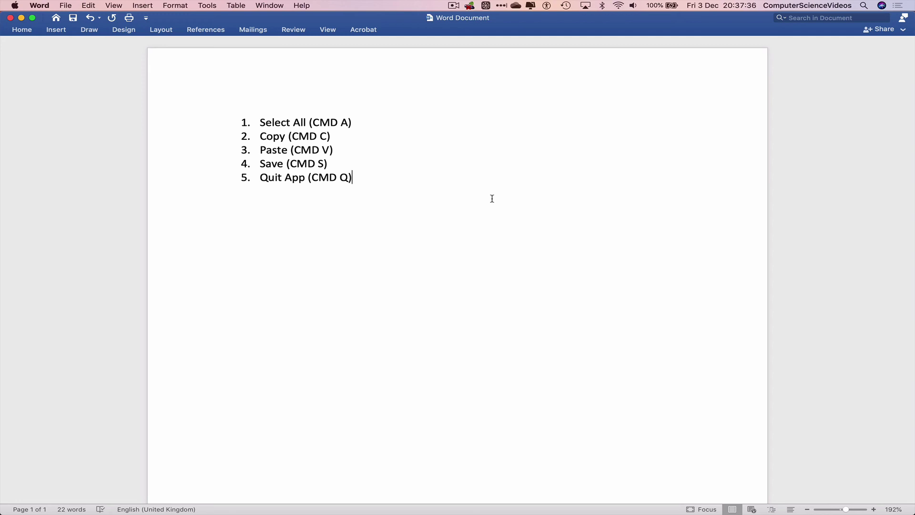
Quit Word with Cmd+Q, returning to the Finder desktop.
key(super+q)
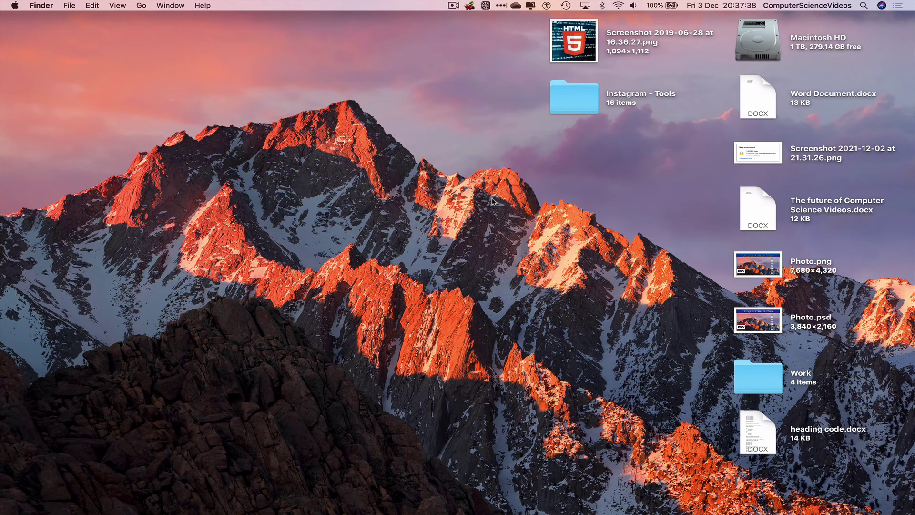